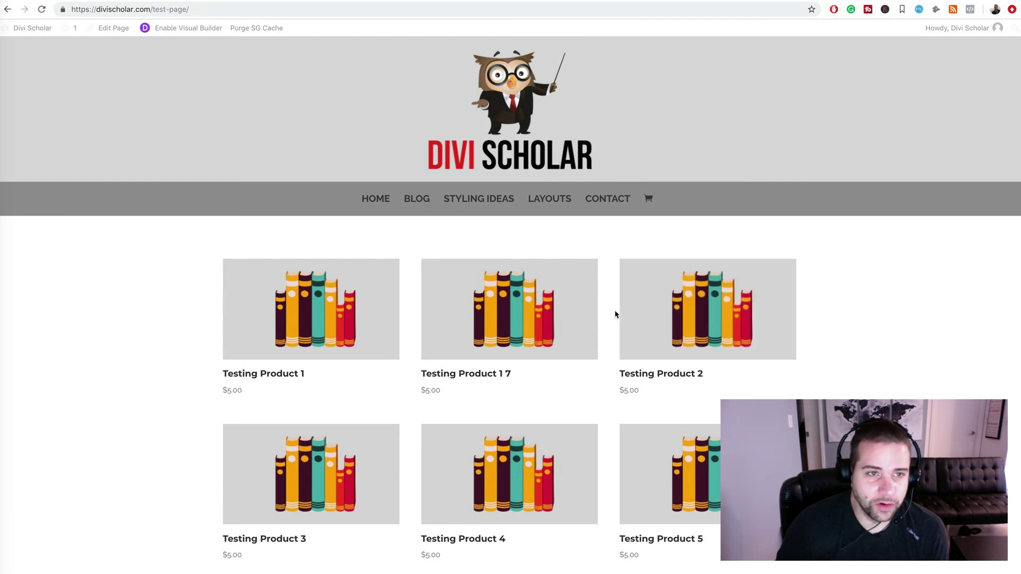
# Search the plugin directory for 'code snippet' and browse the results listing Code Snippets first.
pyautogui.click(170, 0)
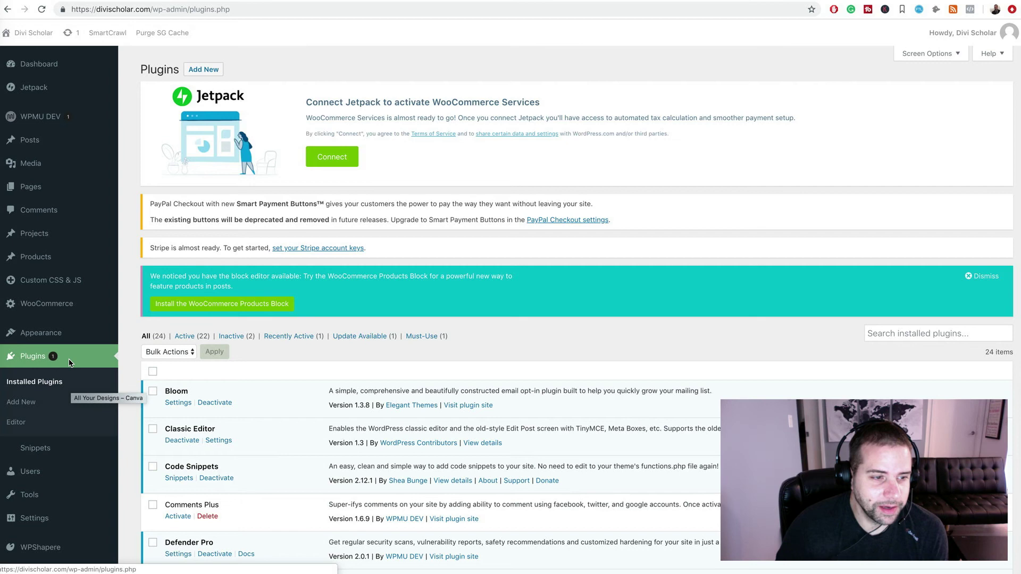
pyautogui.click(213, 69)
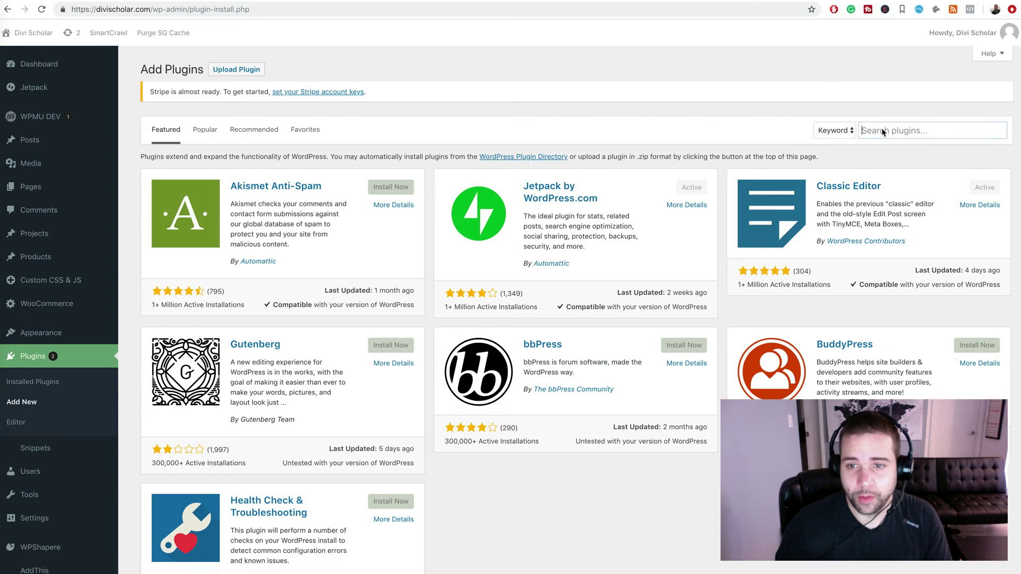
pyautogui.click(882, 131)
pyautogui.write('code snippet')
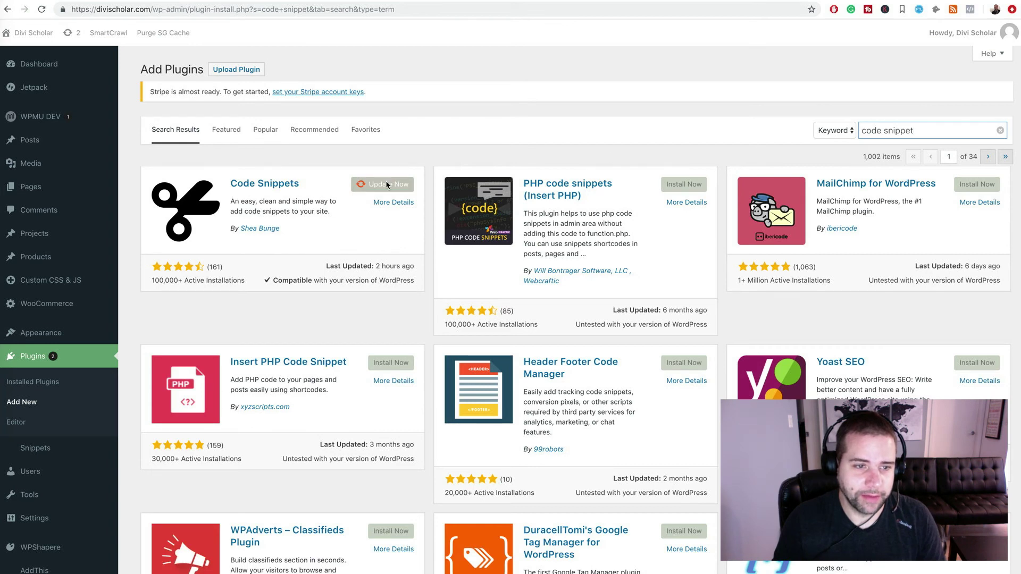
pyautogui.scroll(-5, 71, 408)
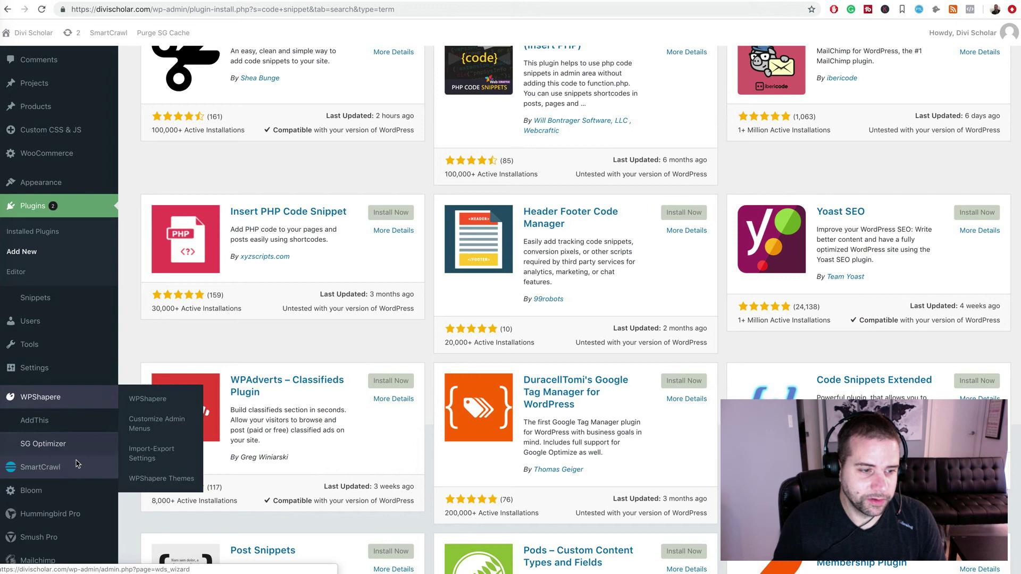
pyautogui.scroll(-3, 53, 375)
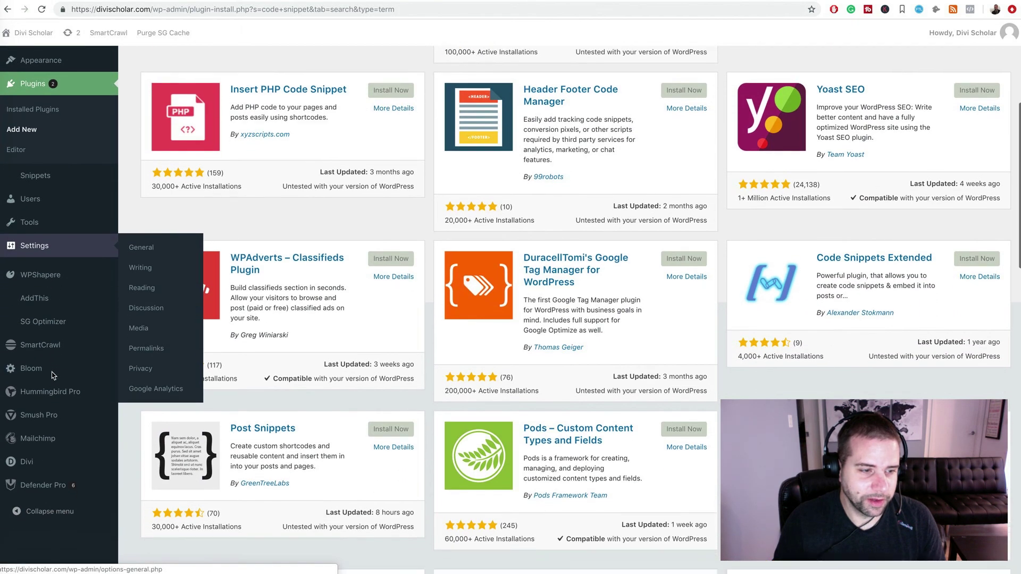
pyautogui.scroll(5, 53, 240)
pyautogui.scroll(-2, 51, 148)
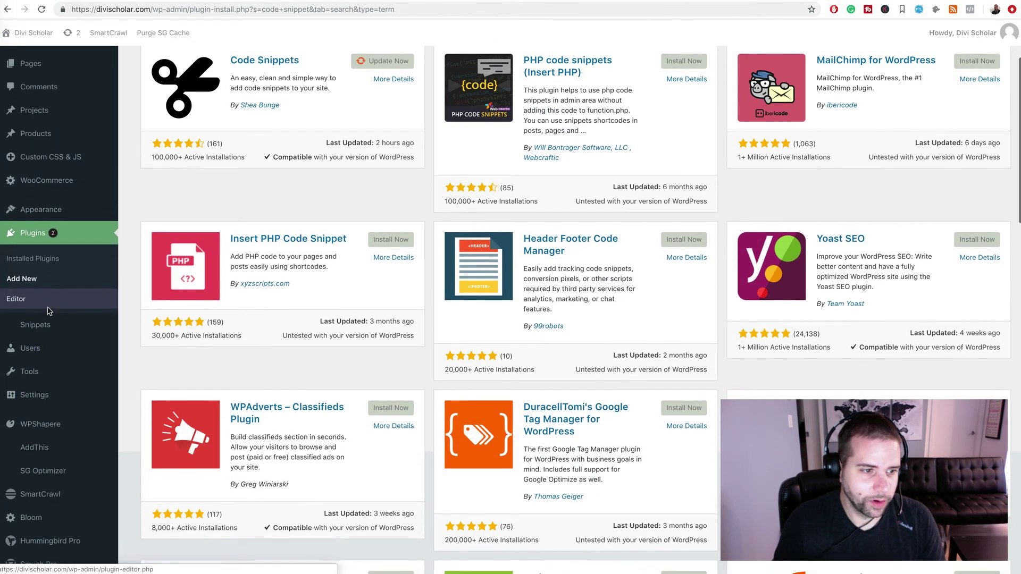
pyautogui.moveTo(63, 394)
pyautogui.scroll(-1, 62, 393)
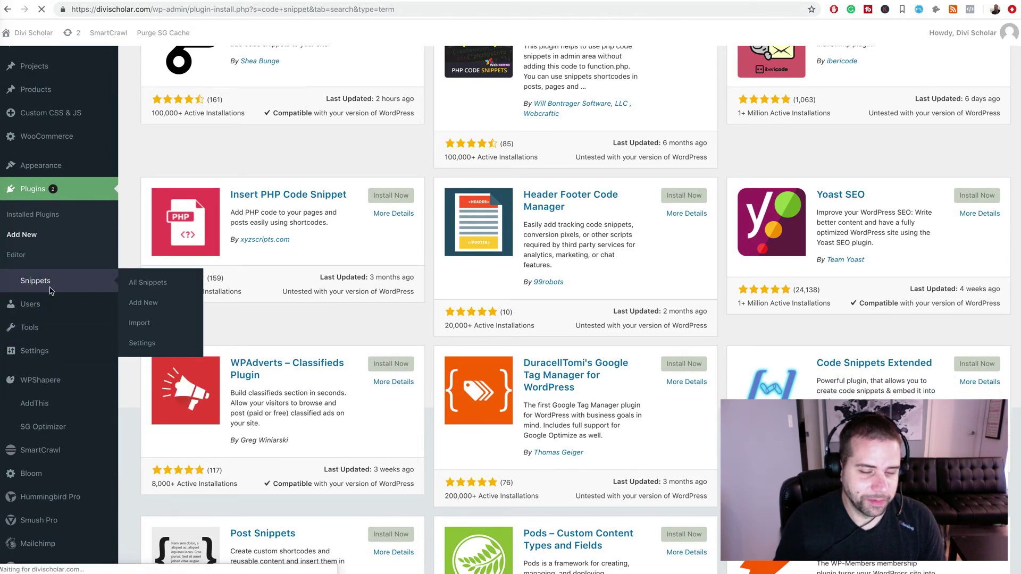
# Start a new snippet titled 'Woocommerce Add to Cart'.
pyautogui.click(50, 290)
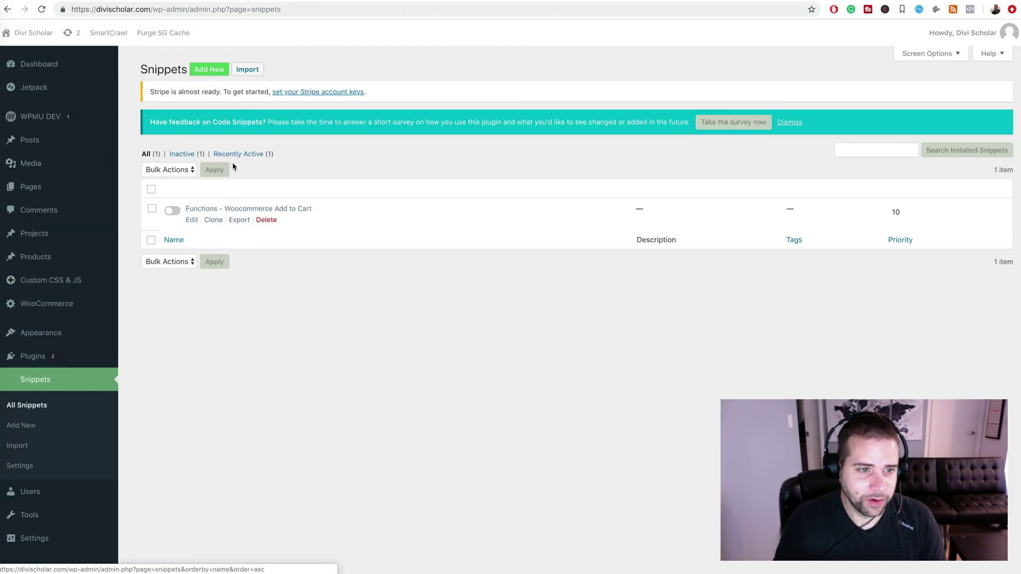
pyautogui.click(211, 70)
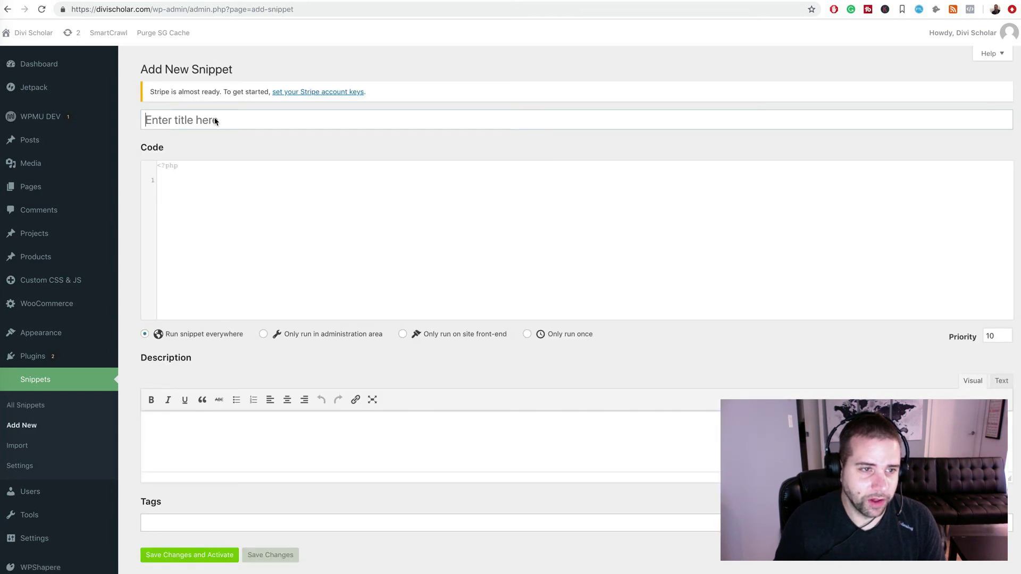
pyautogui.click(215, 122)
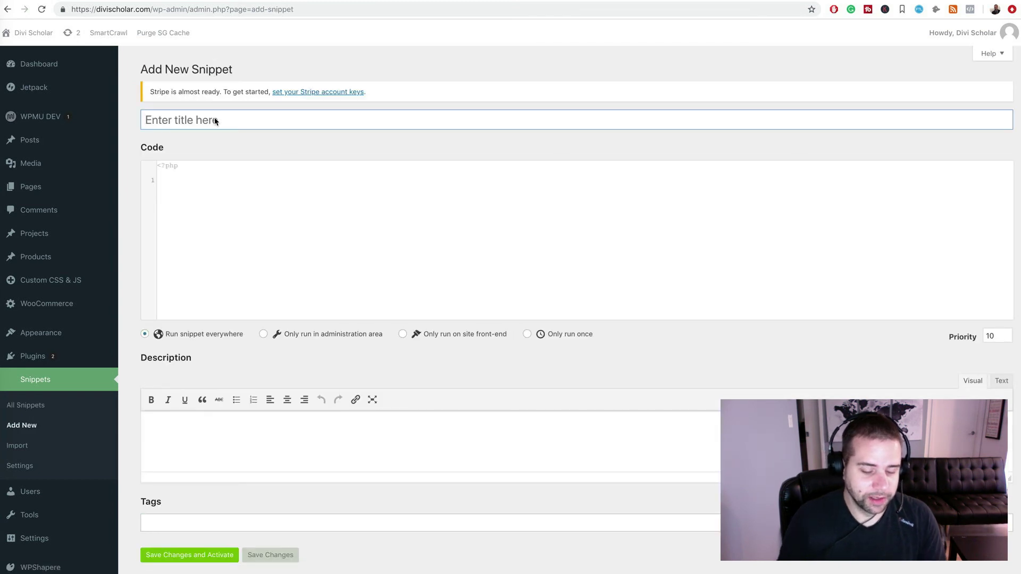
pyautogui.write('Woocommerce ')
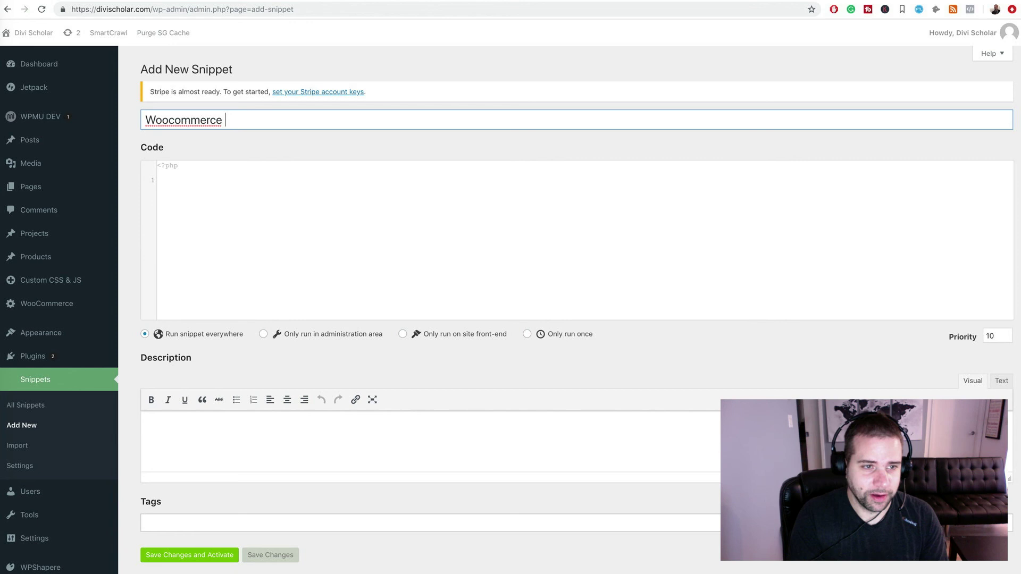
pyautogui.write('Ad')
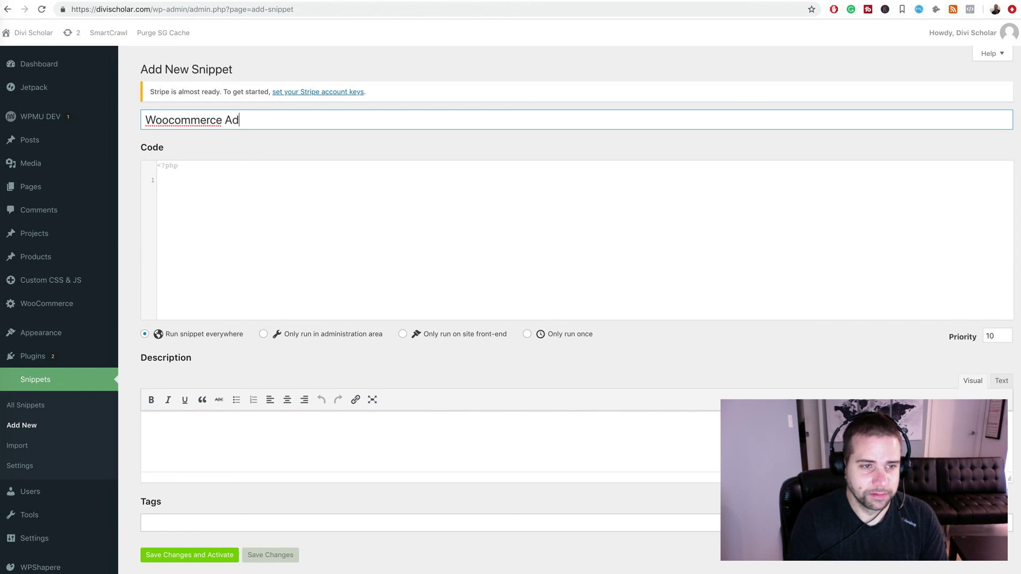
pyautogui.write('d to Cart')
# Paste the add_action PHP code for the loop add-to-cart button, then save and activate the snippet.
pyautogui.click(160, 180)
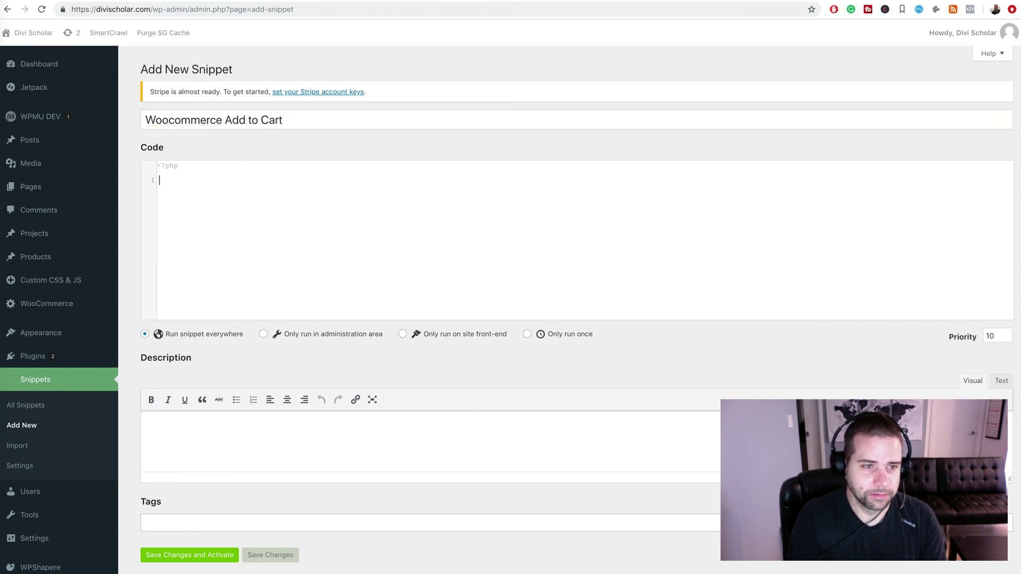
pyautogui.write("/* Add add to cart button */  add_action( 'customize_controls_print_footer_scripts', 'et_divi_customizer_link' ); add_action( 'woocommerce_after_shop_loop_item_title', 'woocommerce_template_loop_add_to_cart' );")
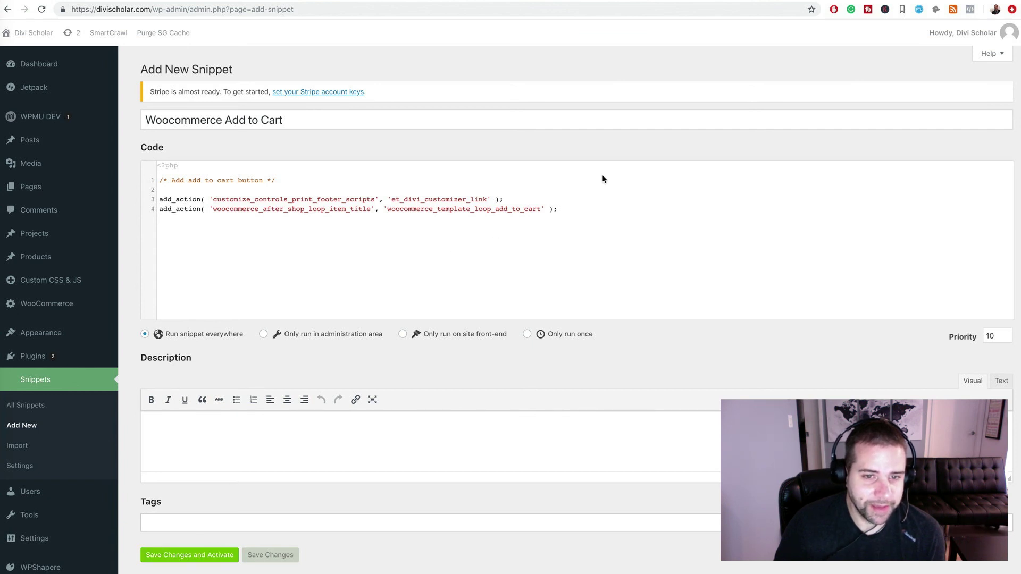
pyautogui.click(563, 210)
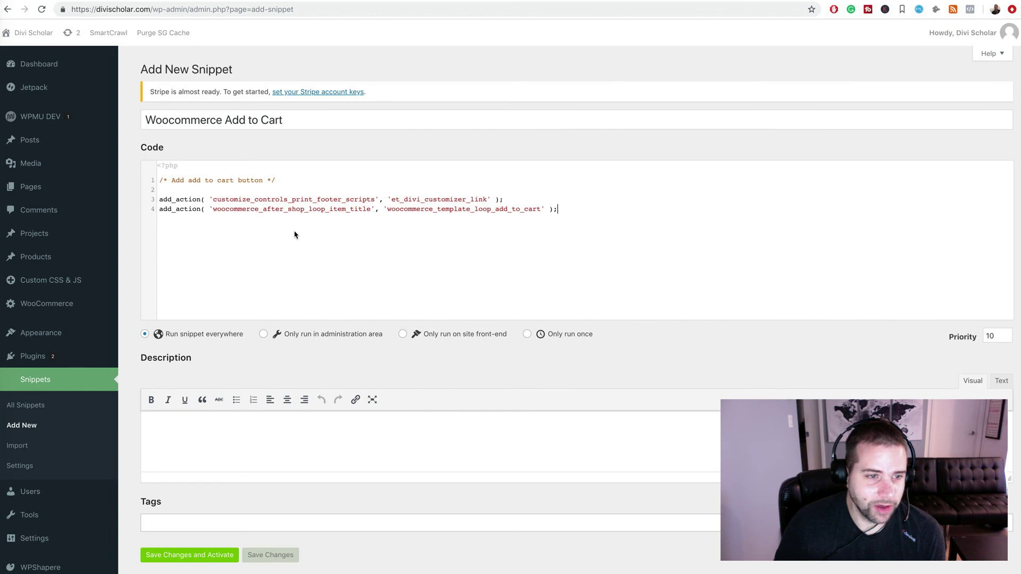
pyautogui.click(181, 556)
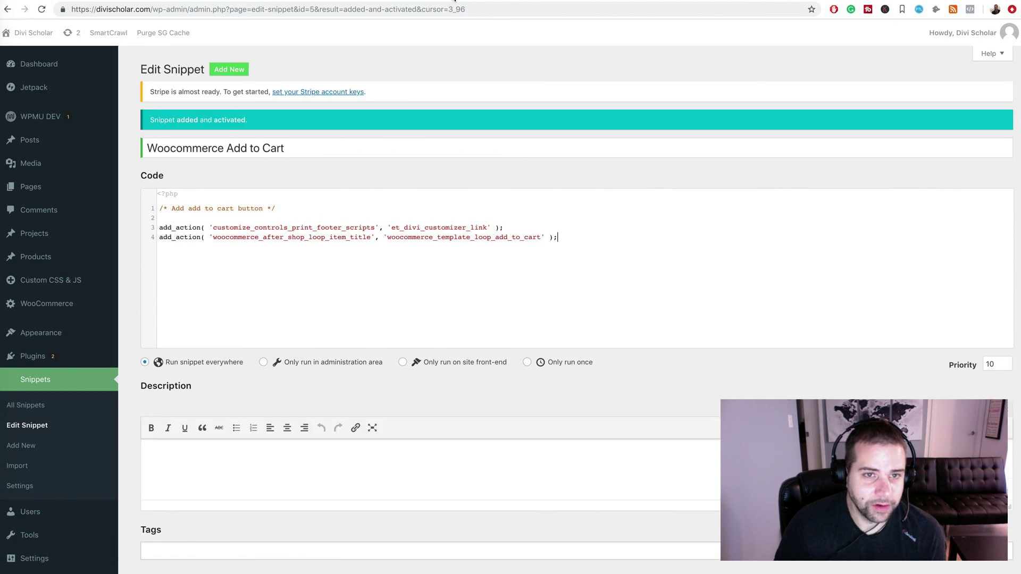
# Reload the shop test page to confirm an Add to cart button appears under each product.
pyautogui.hotkey('ctrl', 'Tab')
pyautogui.click(43, 9)
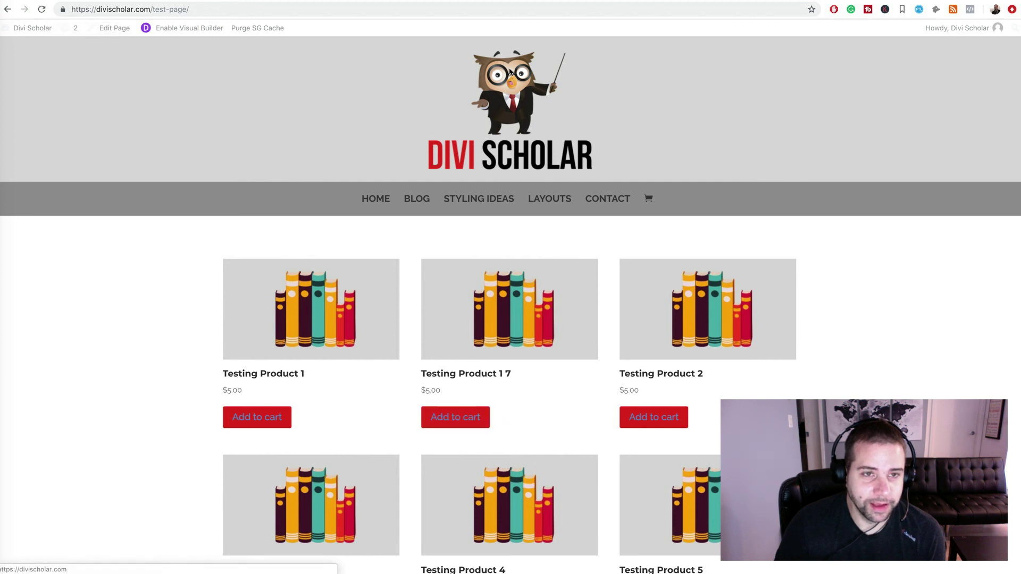
pyautogui.click(393, 9)
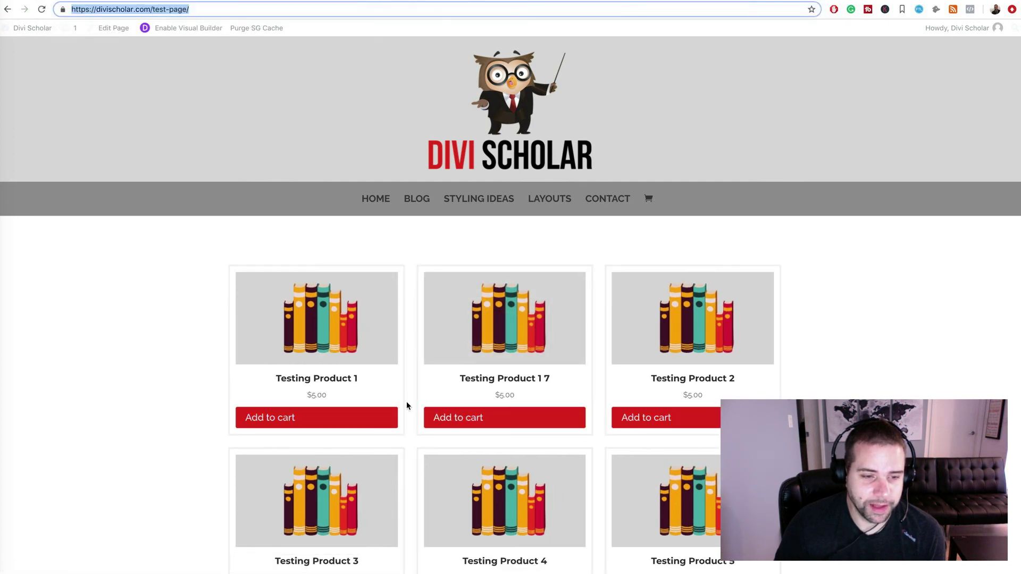
pyautogui.press('Return')
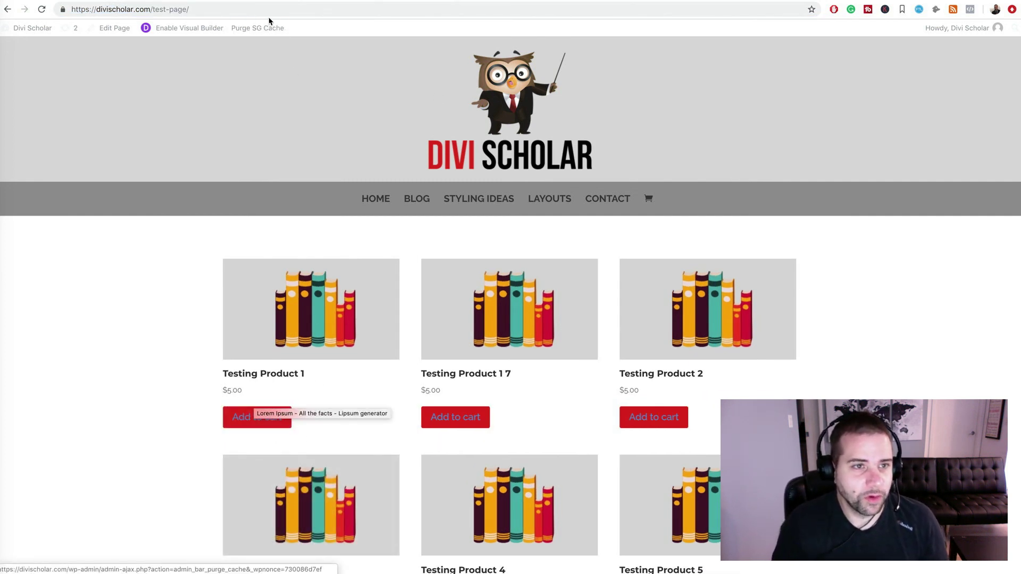
# Add the missing semicolon after the #FFF button text colour in the Woocommerce Shop Page CSS.
pyautogui.click(250, 1)
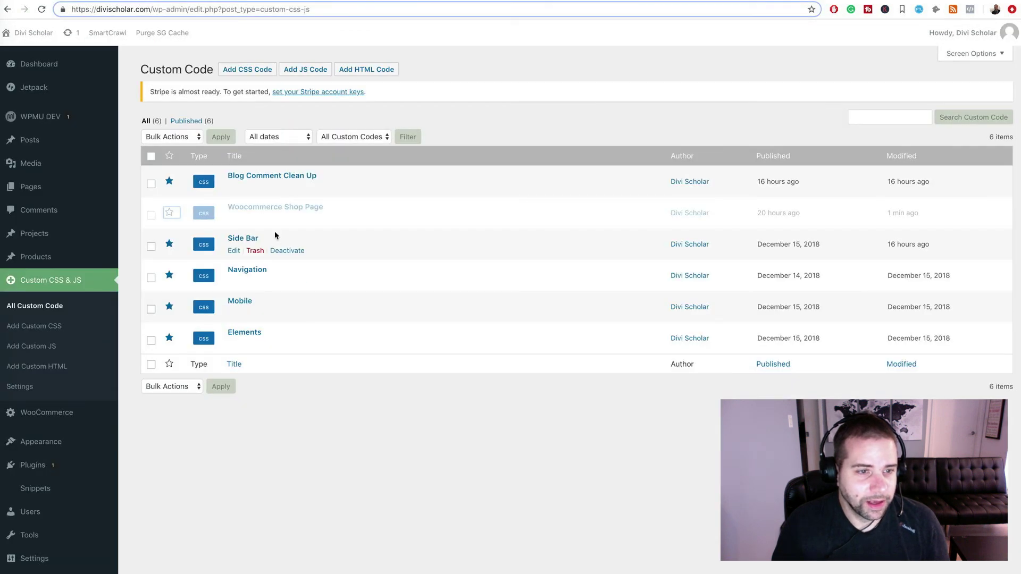
pyautogui.click(272, 208)
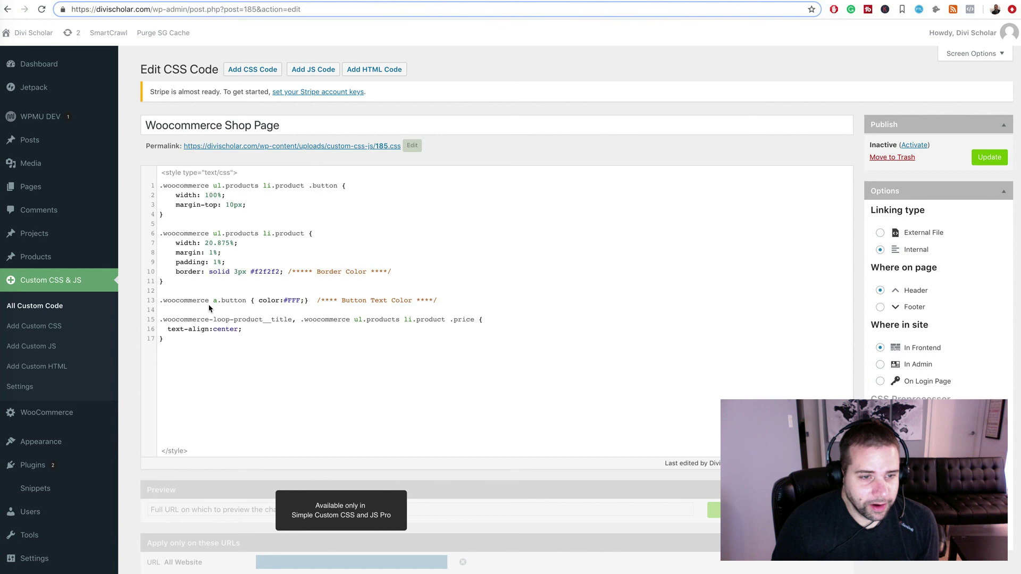
pyautogui.tripleClick(290, 303)
pyautogui.click(301, 301)
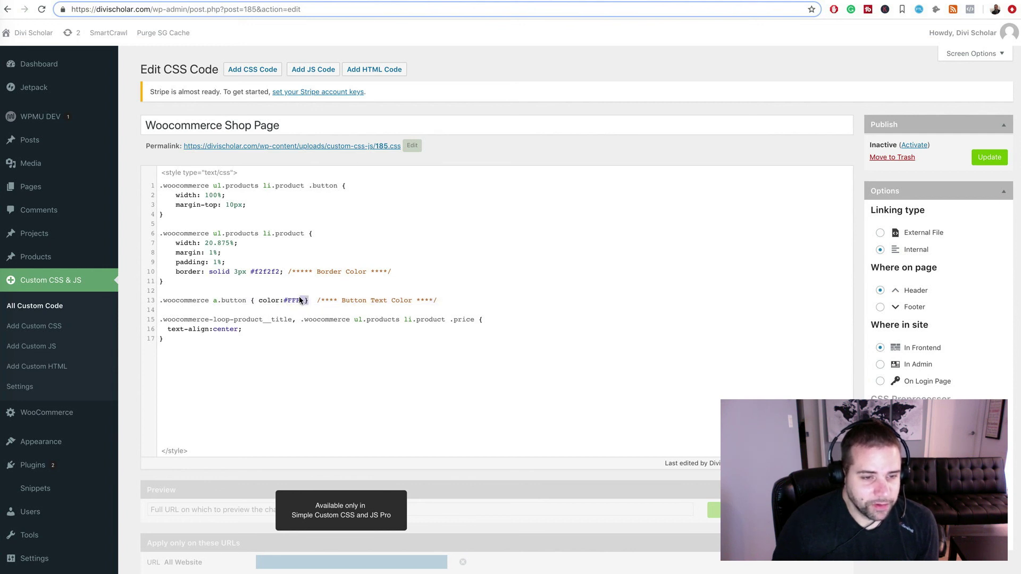
pyautogui.write(';')
pyautogui.doubleClick(294, 302)
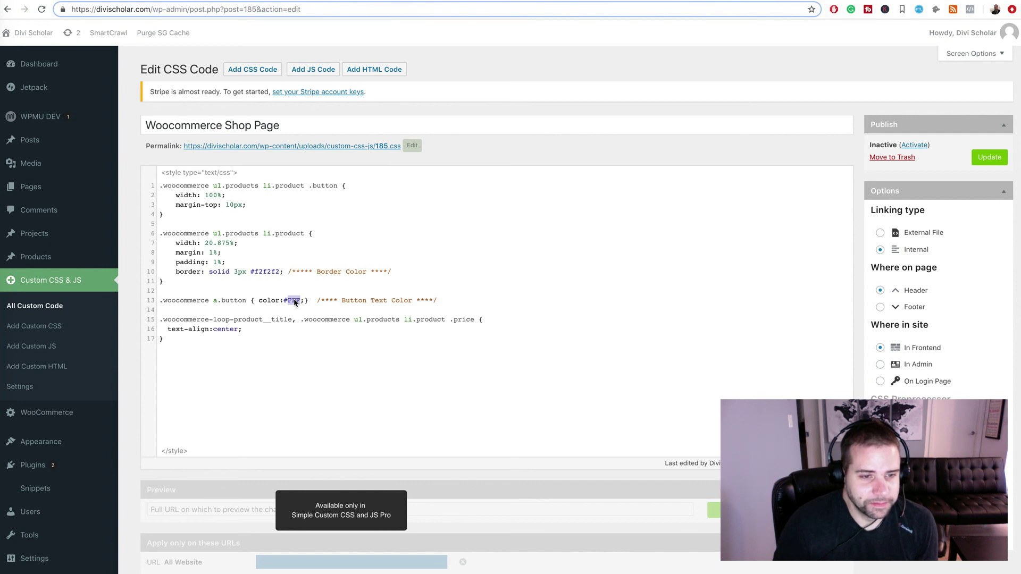
pyautogui.click(294, 302)
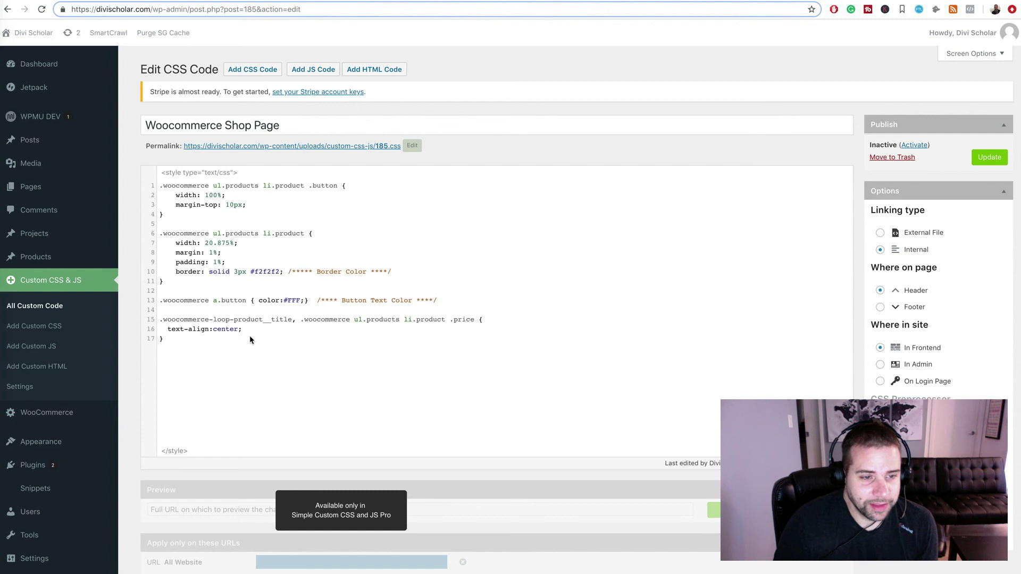
pyautogui.click(55, 310)
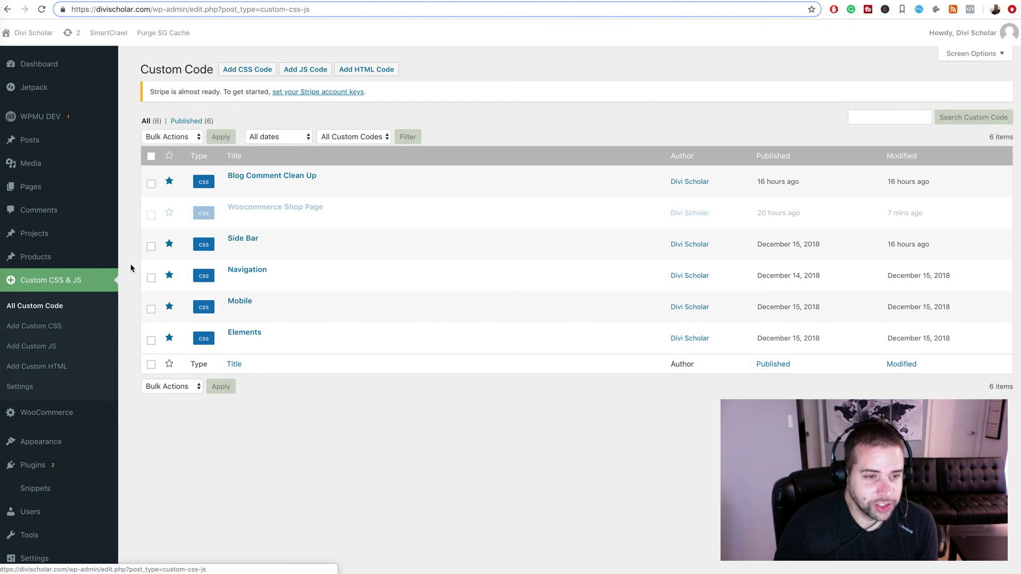
# Activate the Woocommerce Shop Page CSS snippet from the custom code list.
pyautogui.click(170, 212)
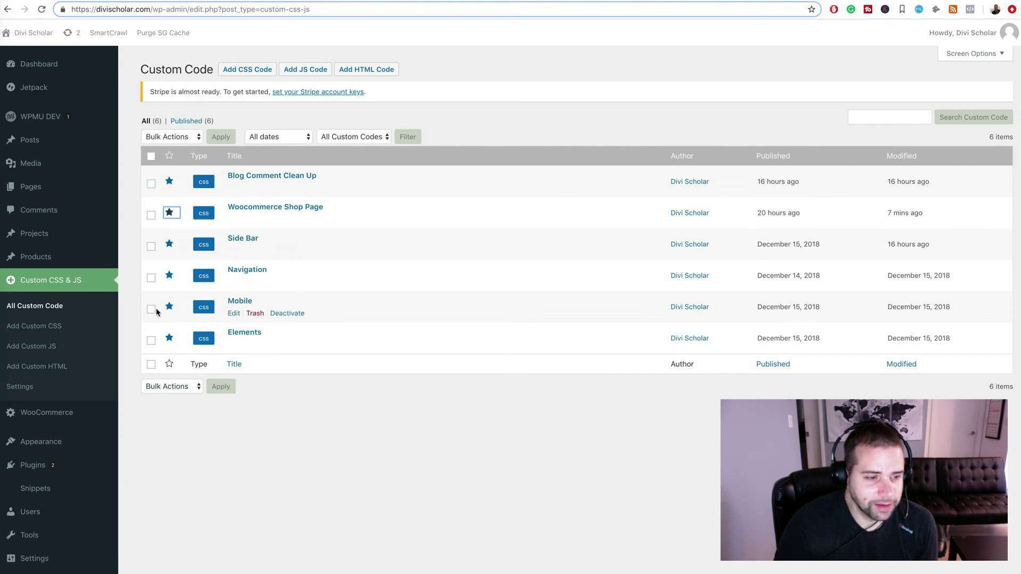
pyautogui.moveTo(78, 439)
pyautogui.scroll(-3, 79, 438)
pyautogui.scroll(3, 78, 437)
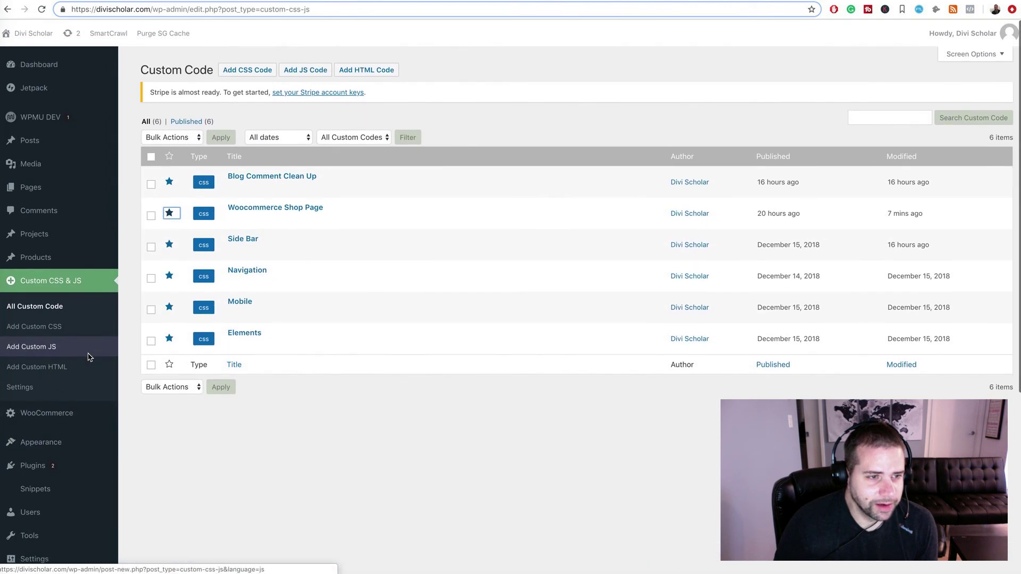
pyautogui.scroll(-1, 90, 355)
pyautogui.scroll(1, 89, 357)
pyautogui.scroll(-5, 89, 357)
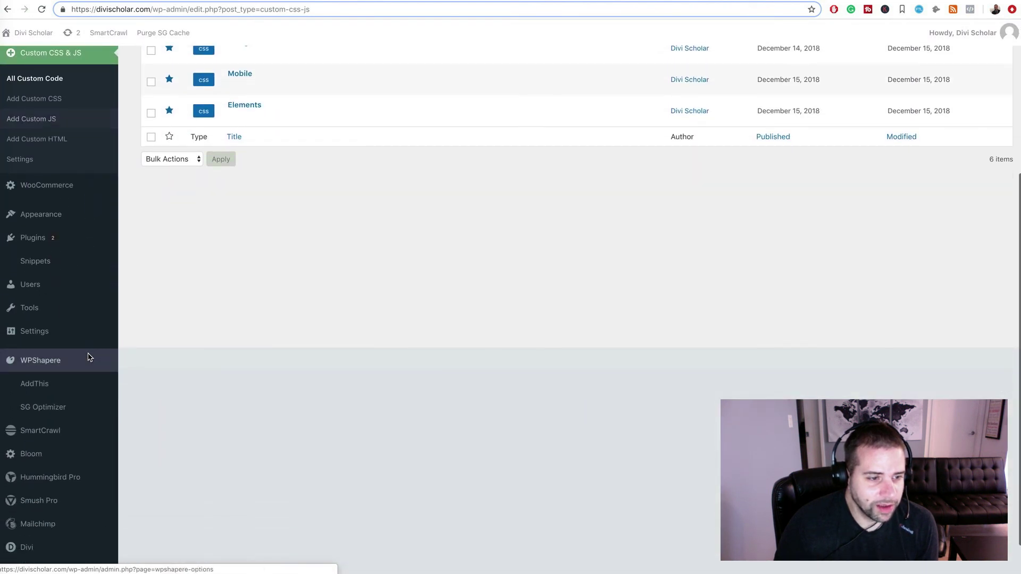
# Check that the Custom CSS setting in Divi Theme Options is empty.
pyautogui.click(49, 511)
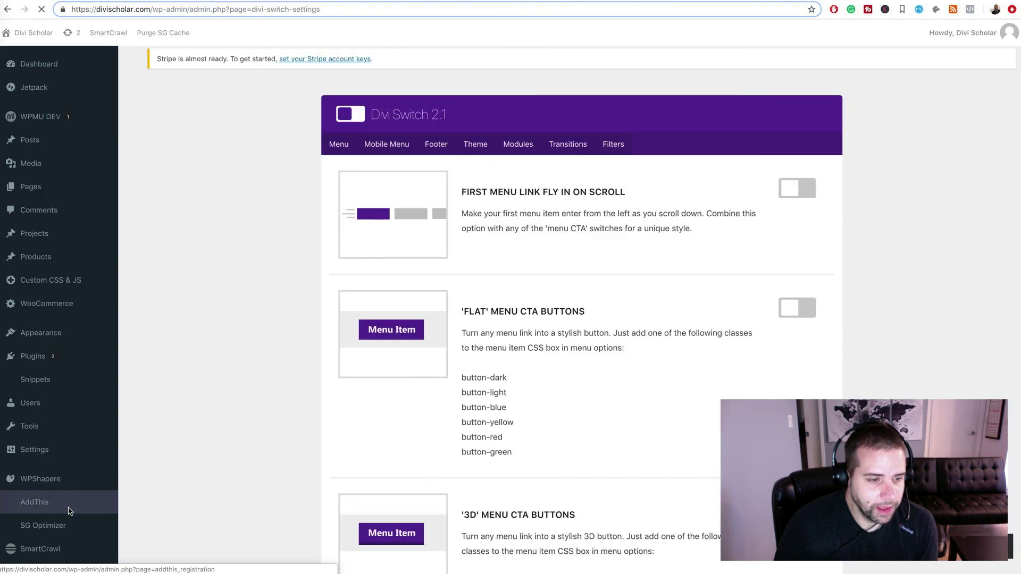
pyautogui.scroll(-6, 45, 512)
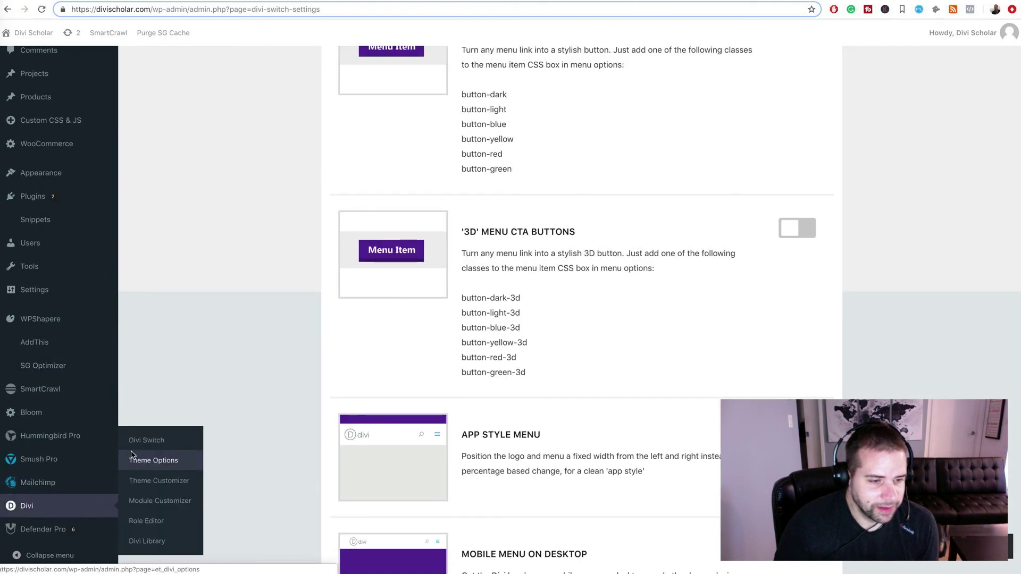
pyautogui.click(138, 462)
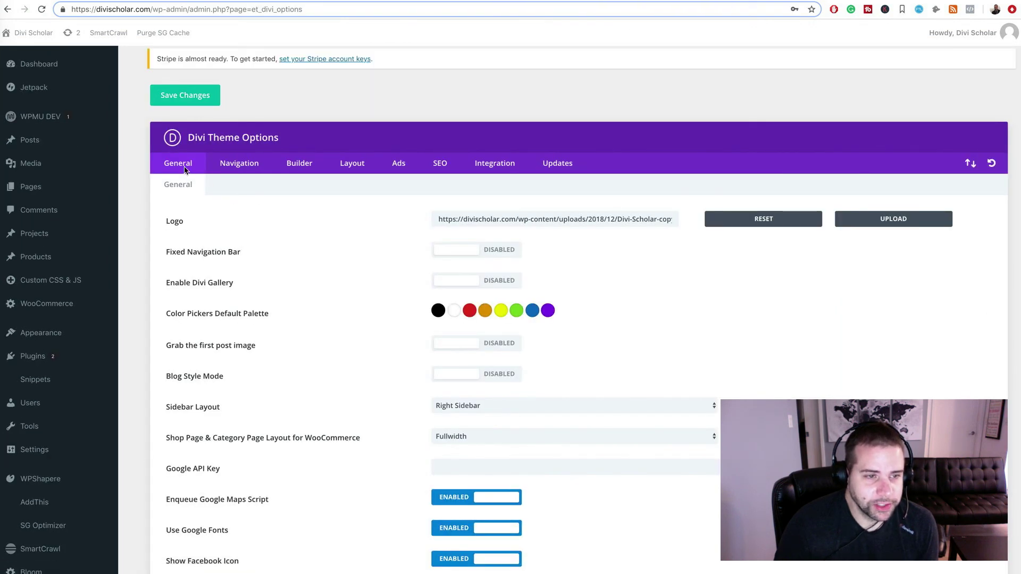
pyautogui.scroll(-20, 218, 272)
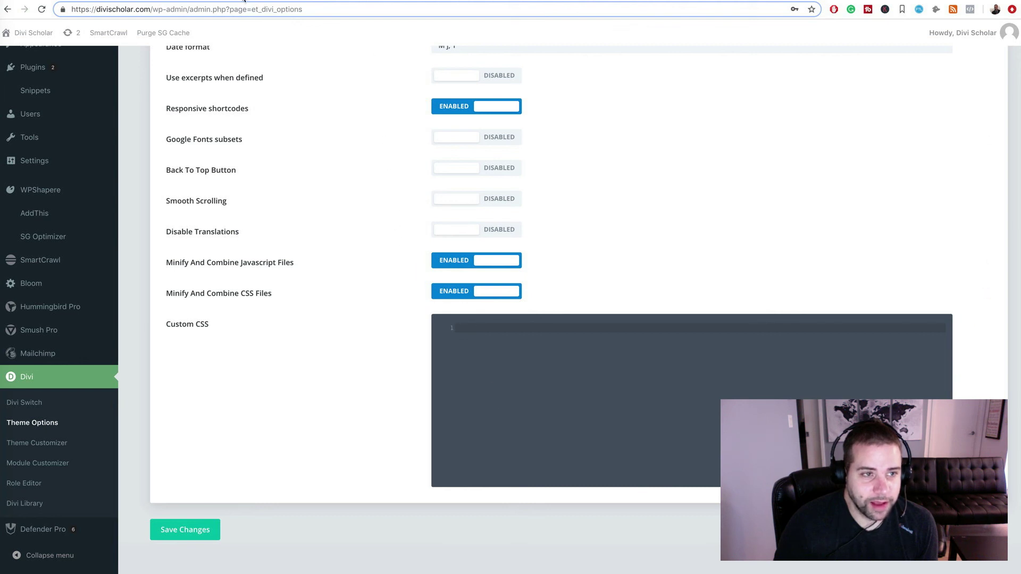
pyautogui.hotkey('ctrl', 'Tab')
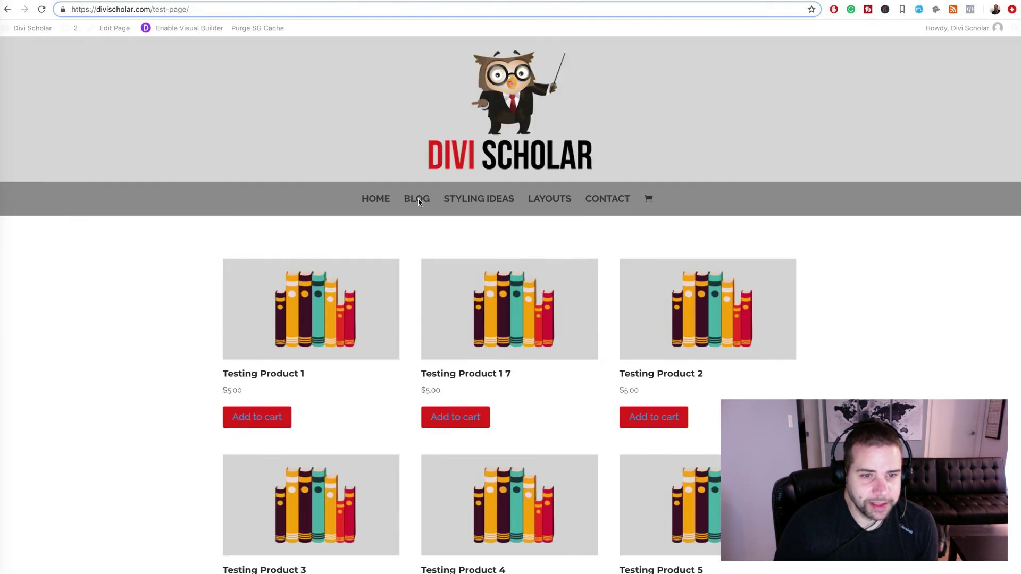
# Reload the shop test page, then open the 'Customize WooCommerce Shop with Divi and CSS' post.
pyautogui.hotkey('ctrl', 'r')
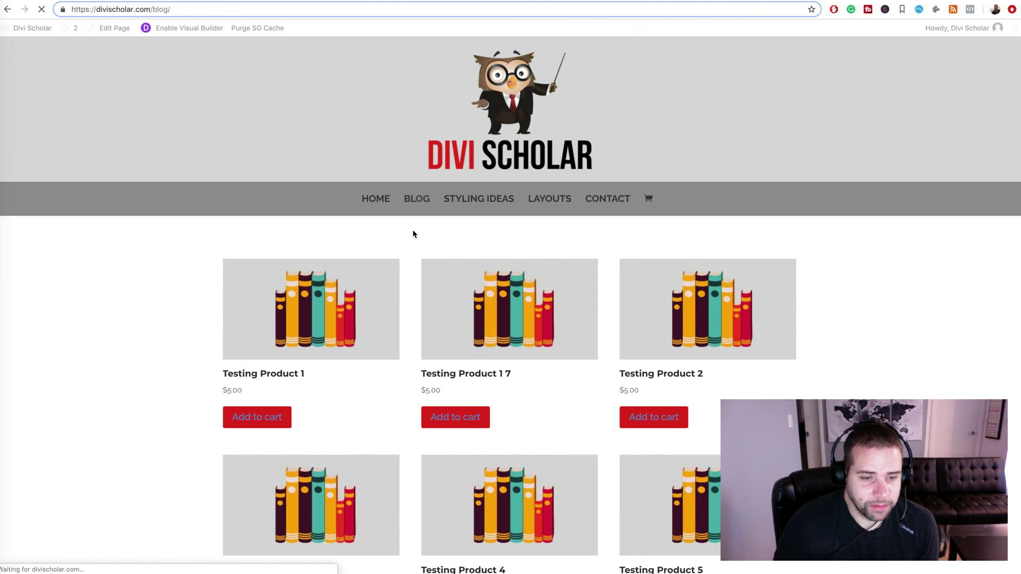
pyautogui.scroll(-4, 311, 340)
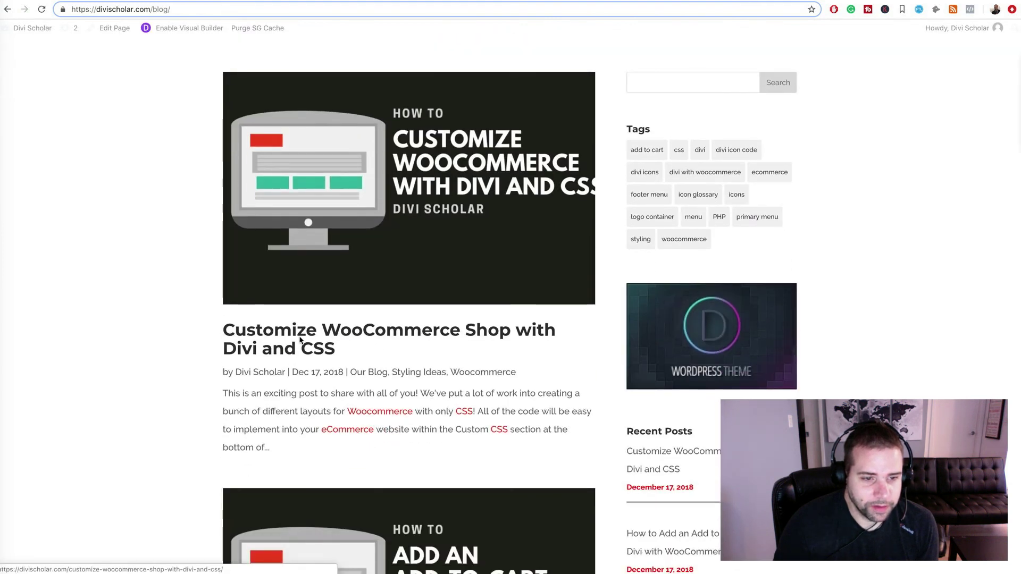
pyautogui.click(300, 340)
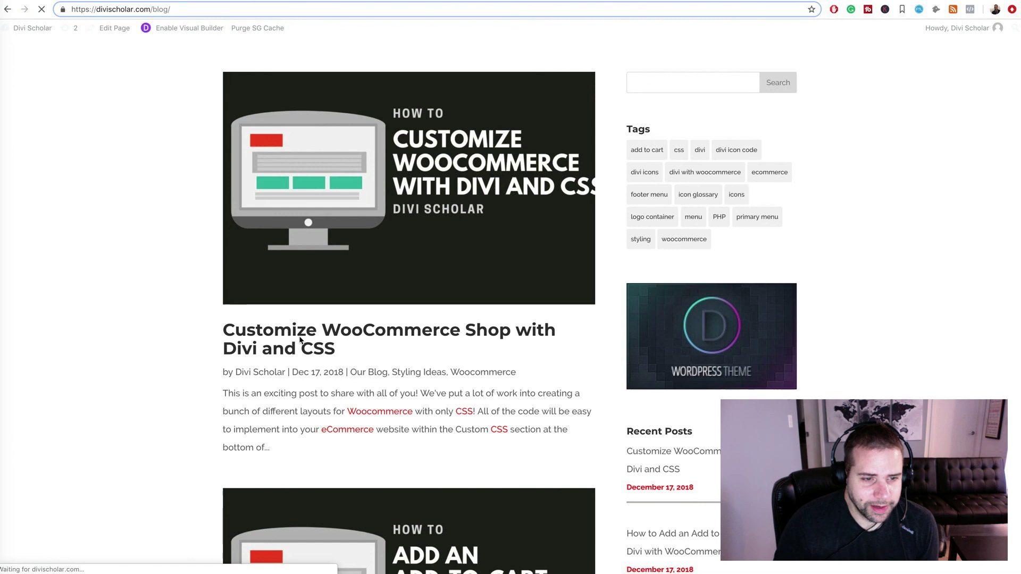
# Scroll through the post's example shop layouts and their CSS.
pyautogui.scroll(-7, 334, 467)
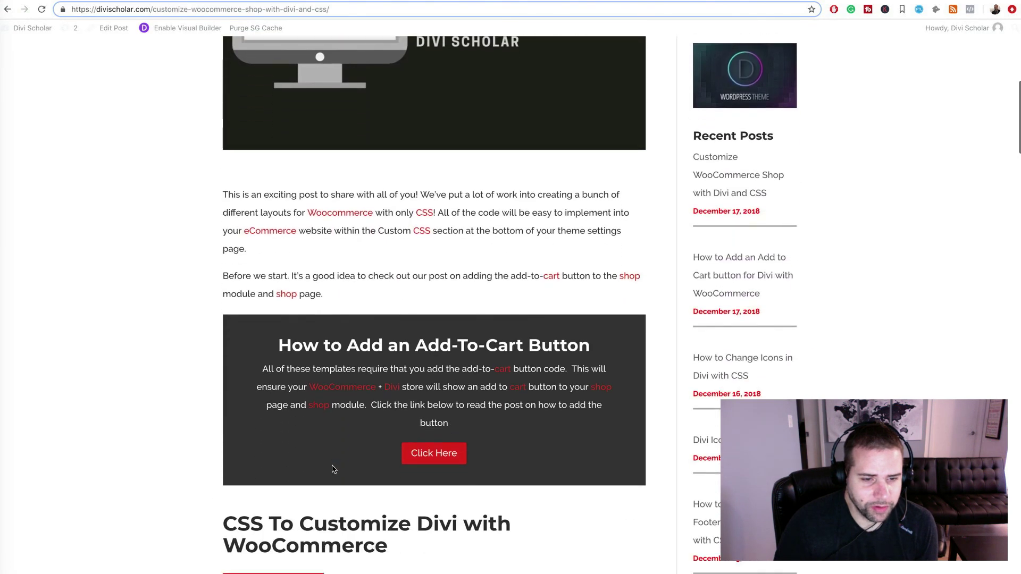
pyautogui.scroll(-12, 333, 469)
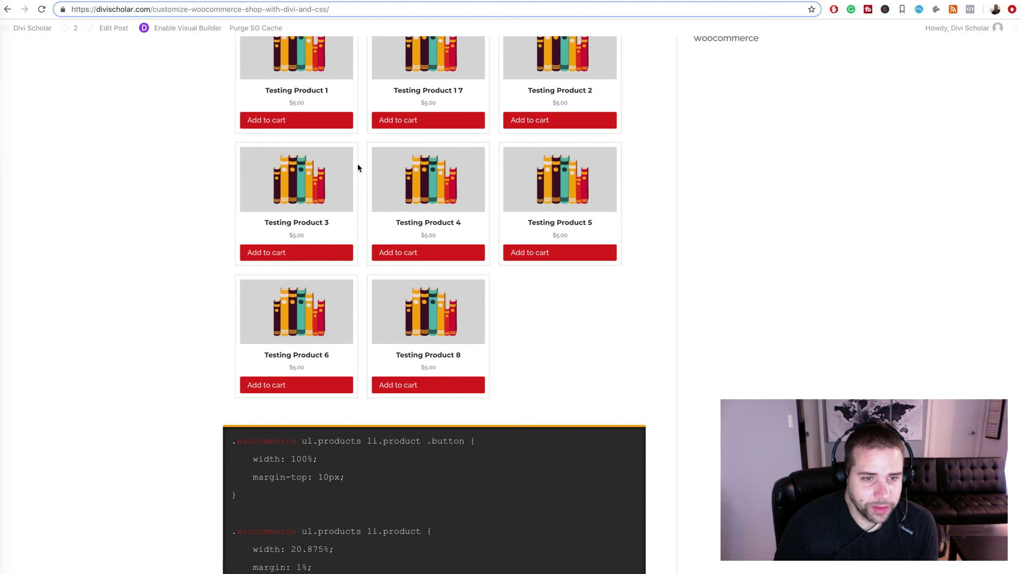
pyautogui.scroll(-3, 457, 285)
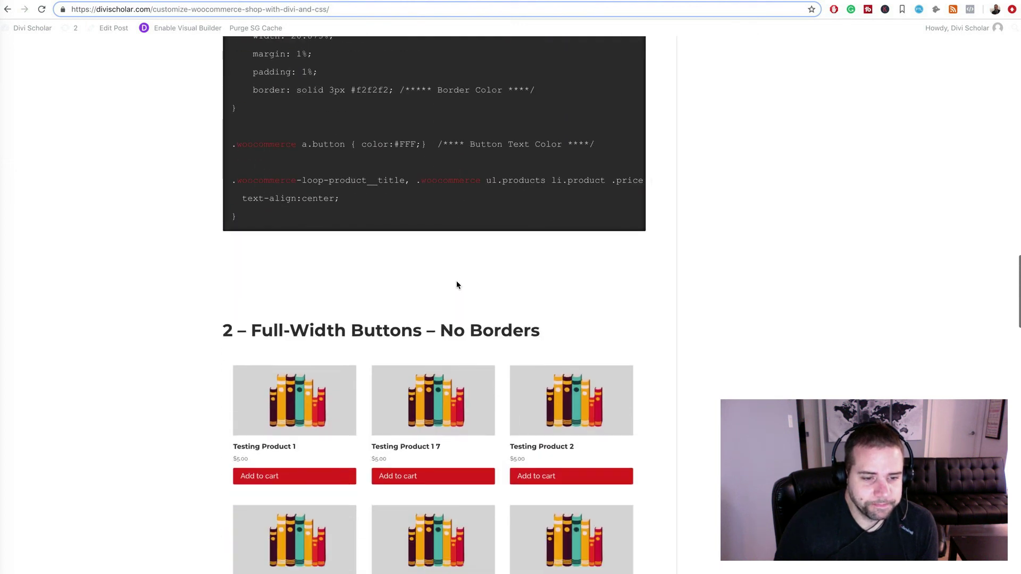
pyautogui.scroll(-4, 457, 286)
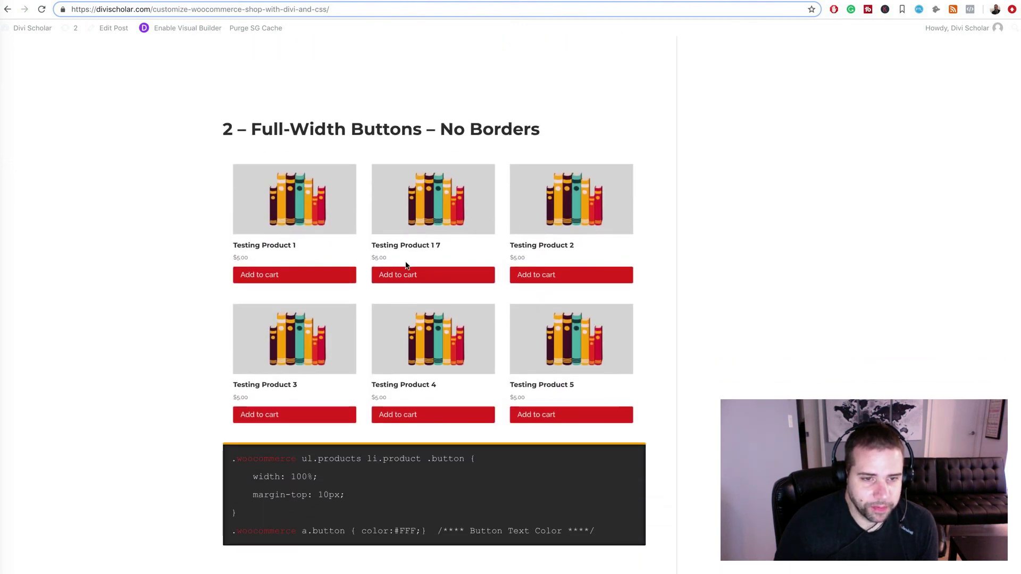
pyautogui.scroll(-10, 468, 306)
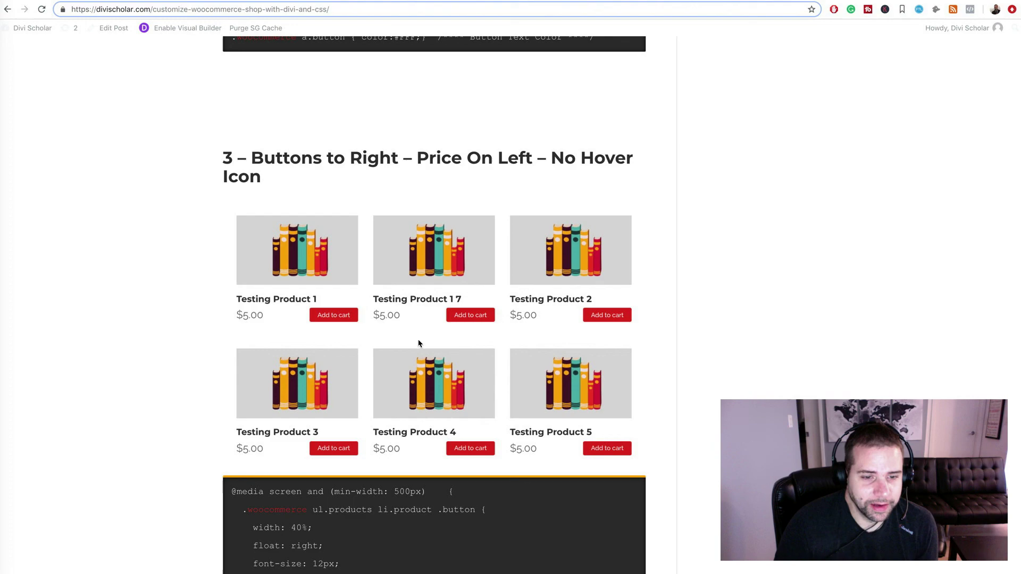
pyautogui.scroll(-13, 418, 319)
pyautogui.scroll(20, 418, 341)
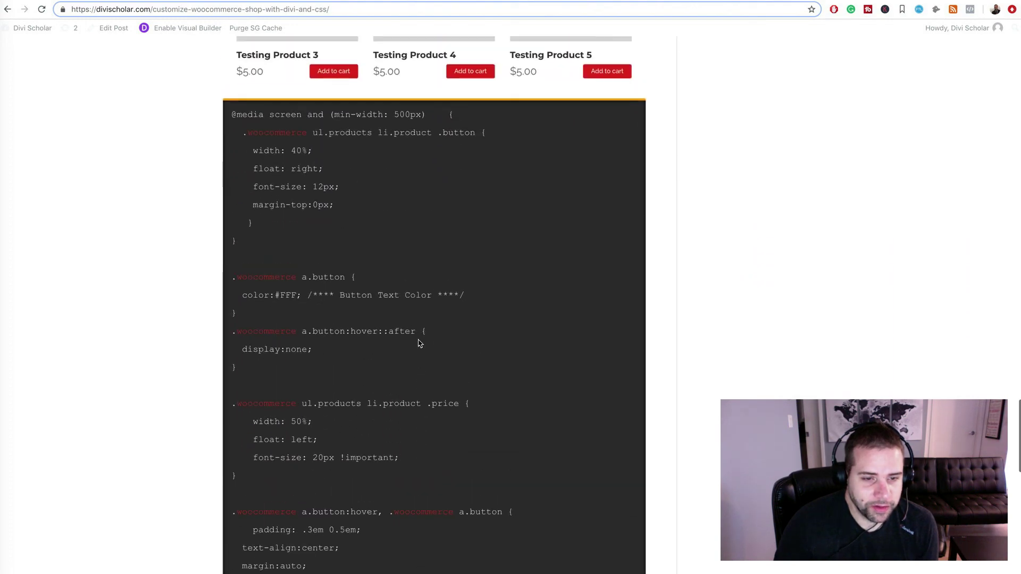
pyautogui.scroll(20, 418, 343)
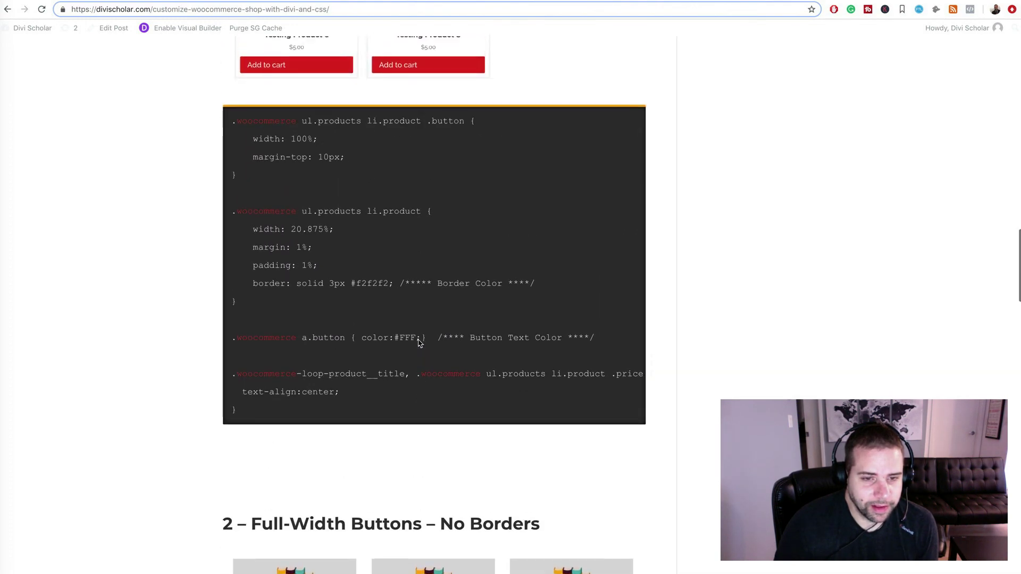
pyautogui.scroll(4, 420, 343)
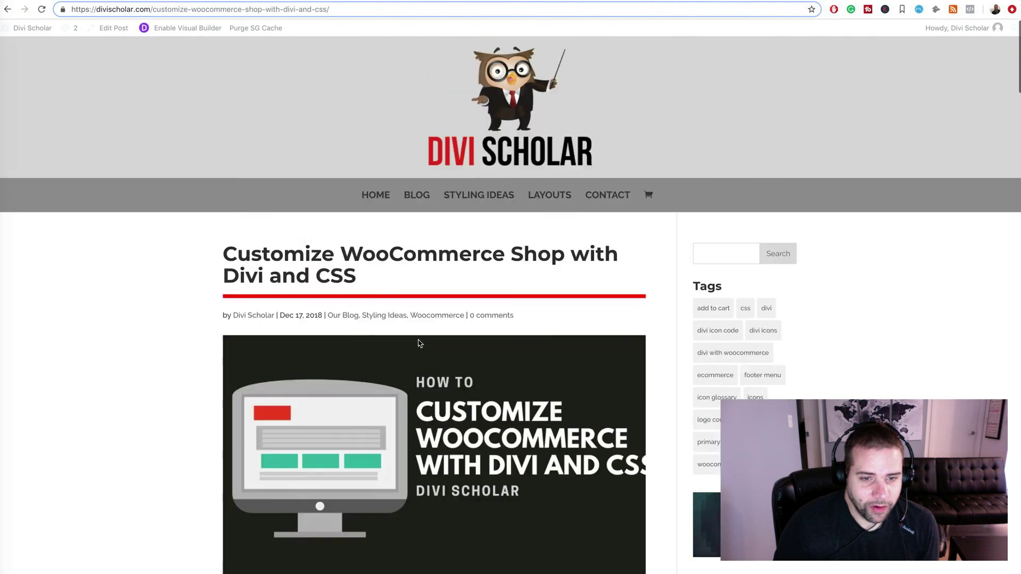